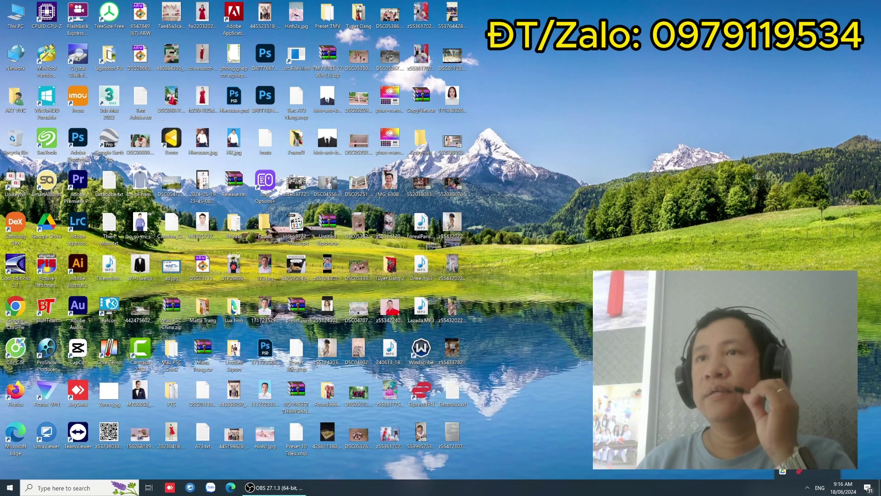
Open the Windows app list, scroll to Adobe Photoshop 2024 and launch it.
left_click(9, 488)
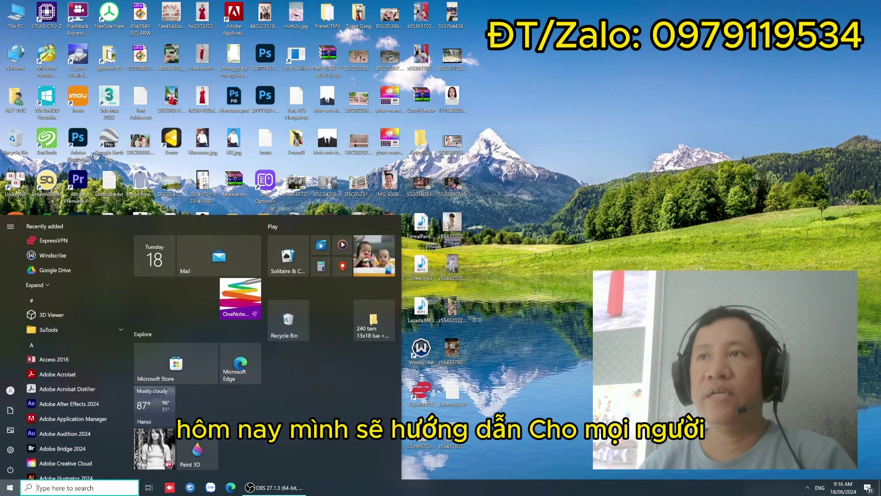
left_click(10, 488)
left_click(9, 488)
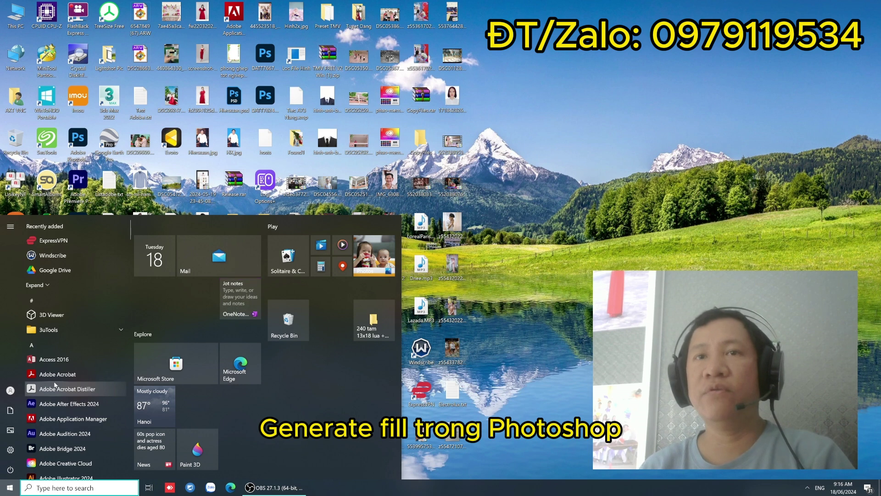
scroll(65, 406, "down", 1)
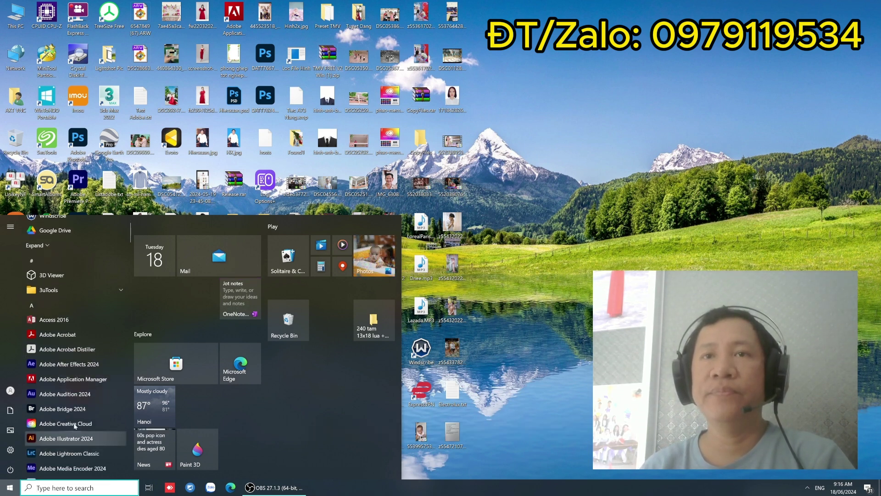
scroll(79, 381, "down", 2)
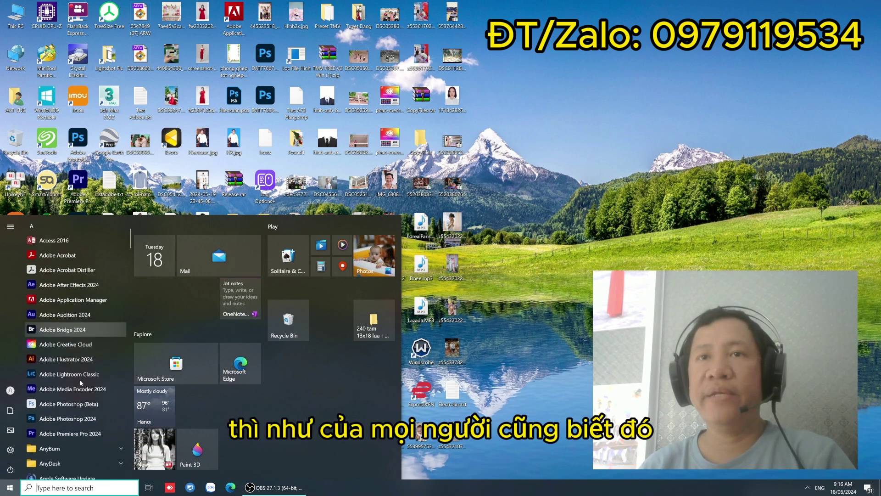
key("Escape")
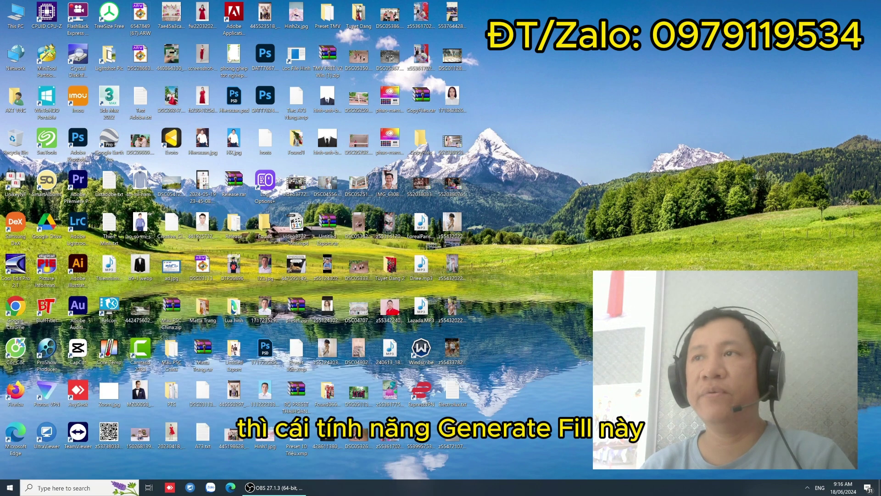
Refresh the desktop from its right-click menu.
right_click(621, 234)
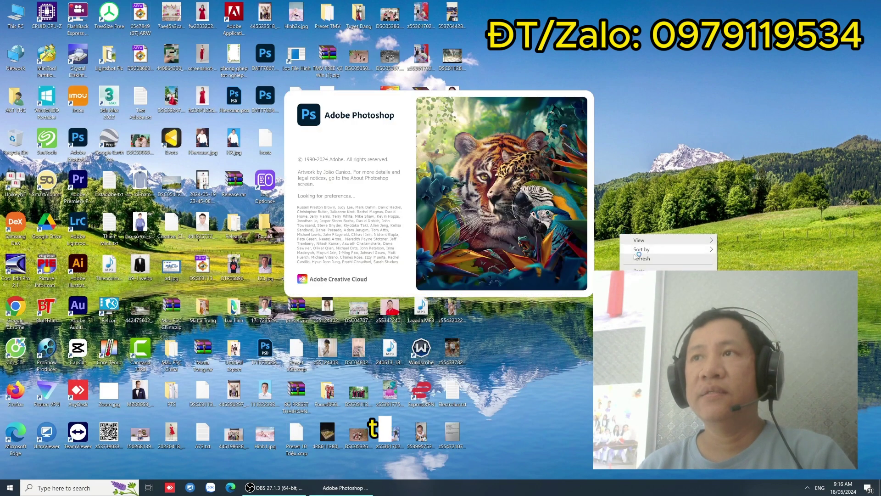
left_click(639, 258)
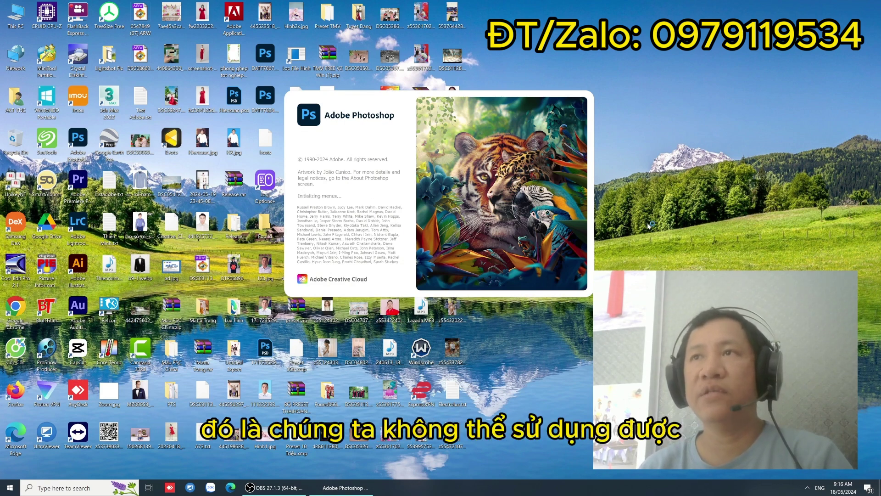
right_click(650, 205)
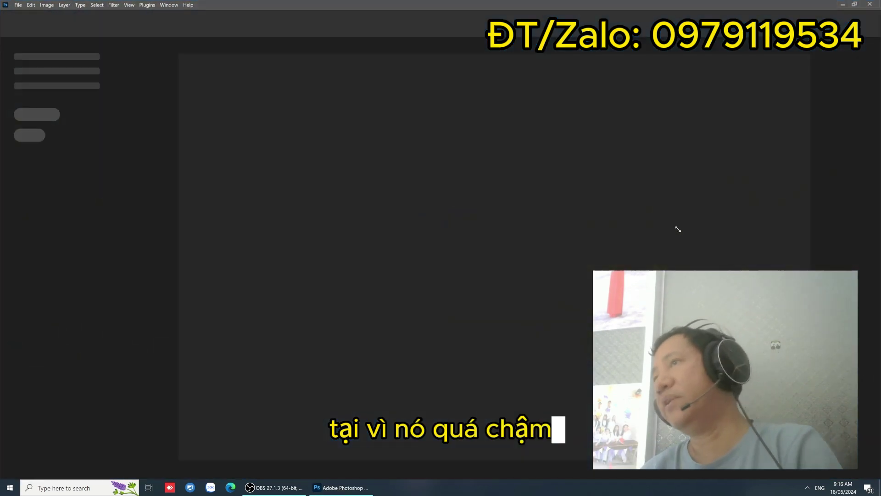
Create a new Landscape 7x5 Photo document, 2100 × 1500 px at 300 ppi.
left_click(19, 5)
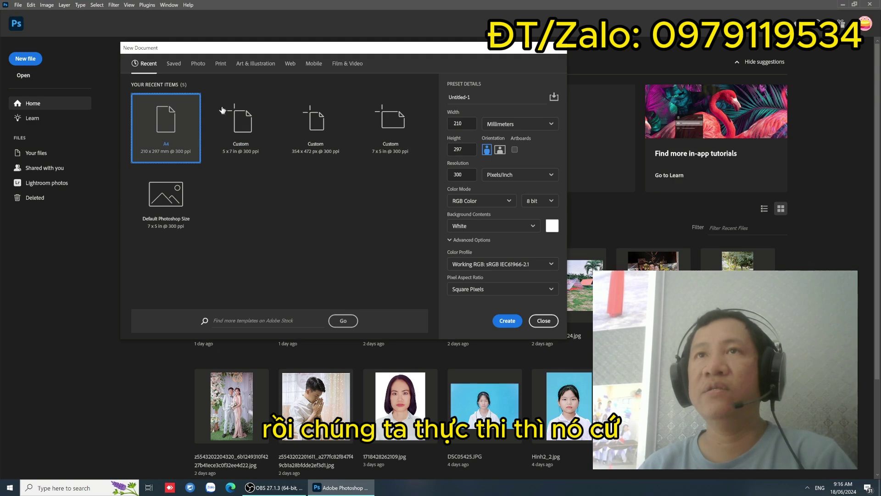
left_click(177, 64)
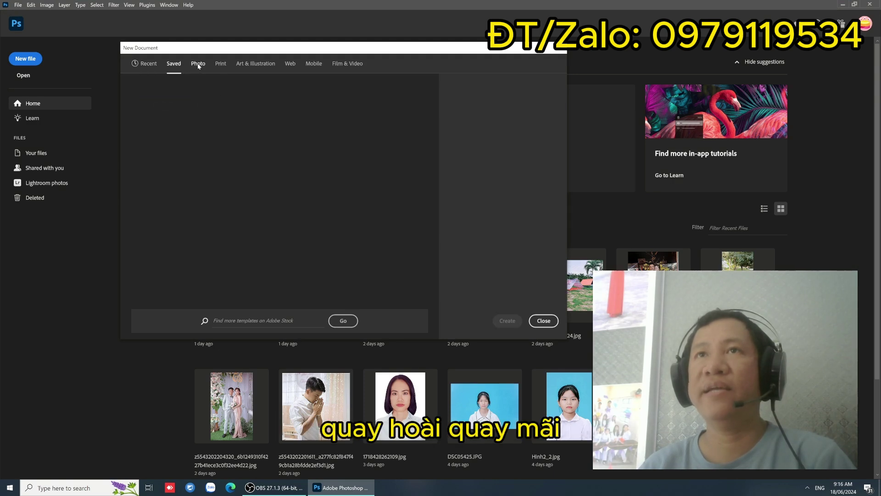
left_click(199, 66)
double_click(388, 124)
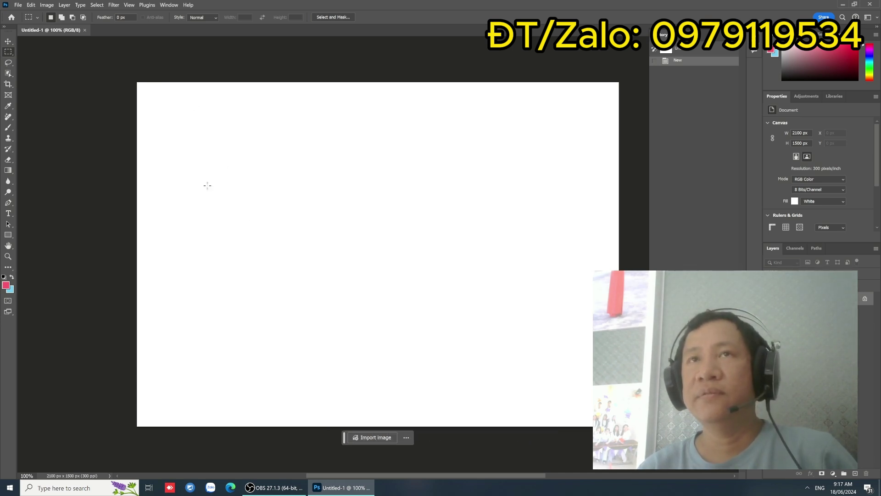
Select the whole canvas, run Generative Fill with prompt 'ngon hồ', then cancel it.
key("ctrl+a")
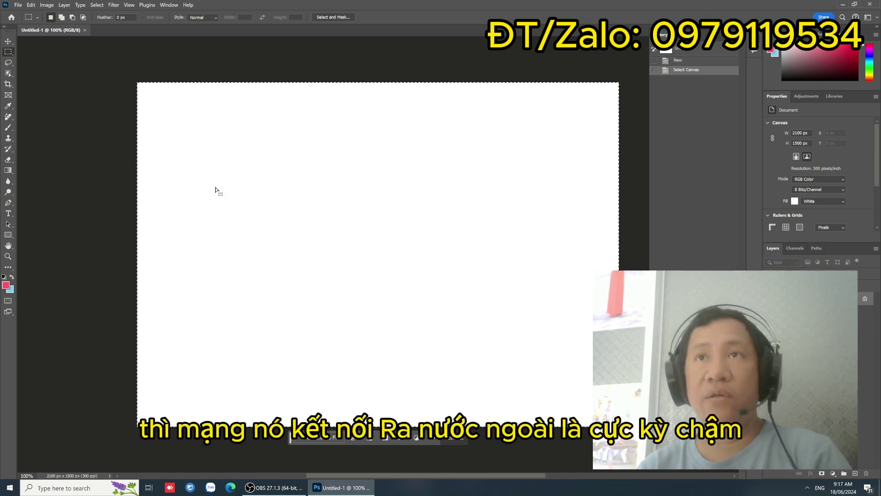
left_click(329, 441)
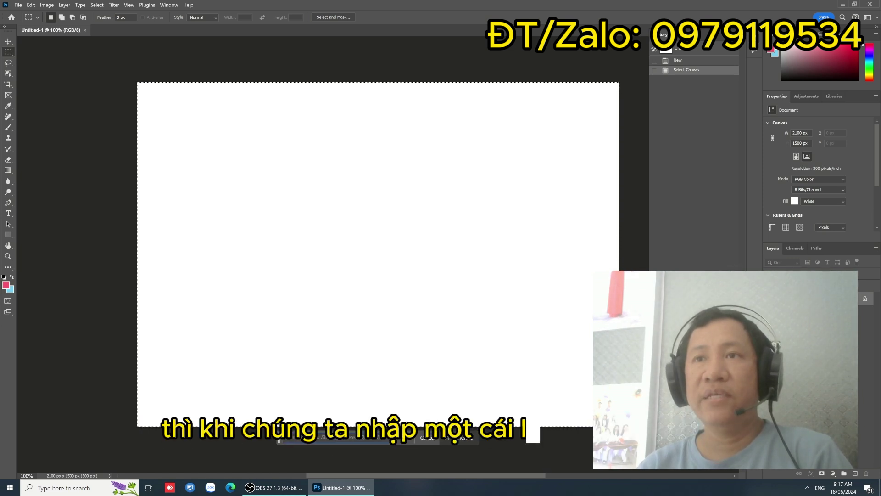
type("ngo")
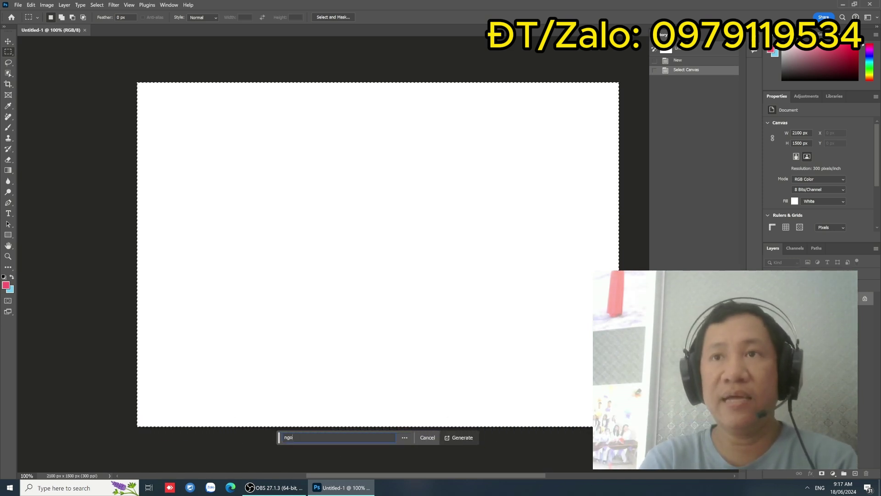
type("n hồ")
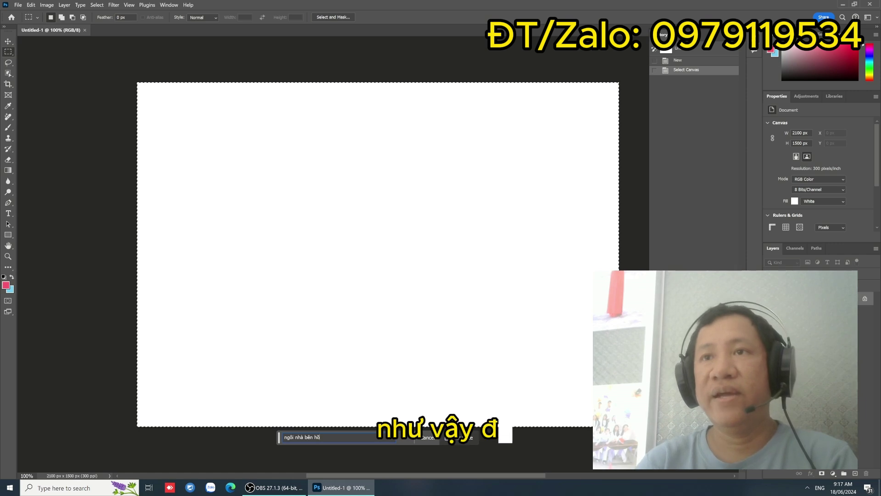
key("Return")
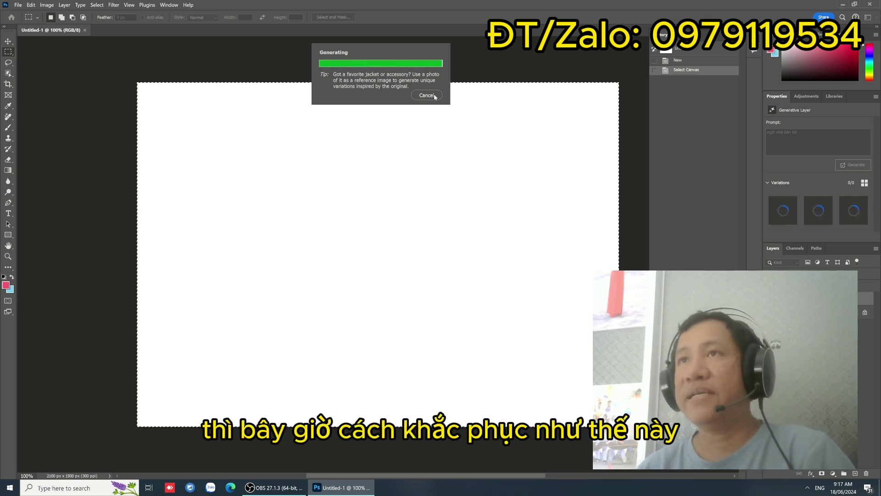
left_click(426, 95)
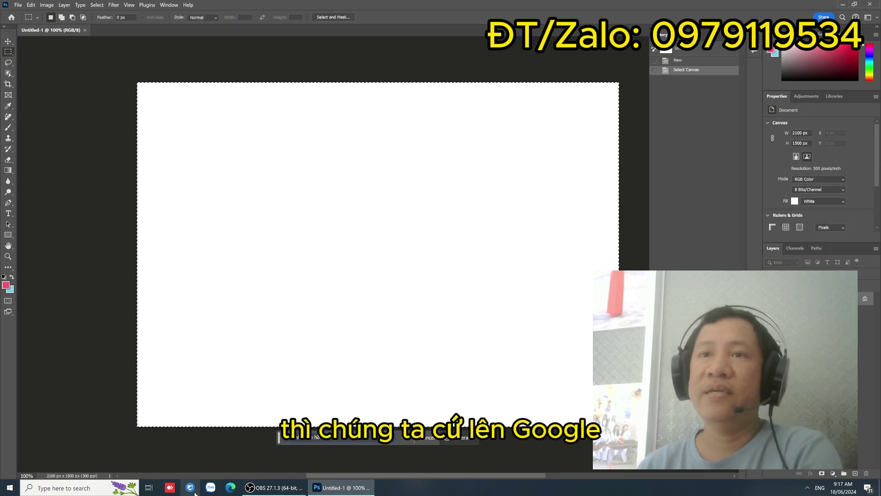
Search Google for 1111 and download Cloudflare's 1.1.1.1 app for Windows.
left_click(226, 490)
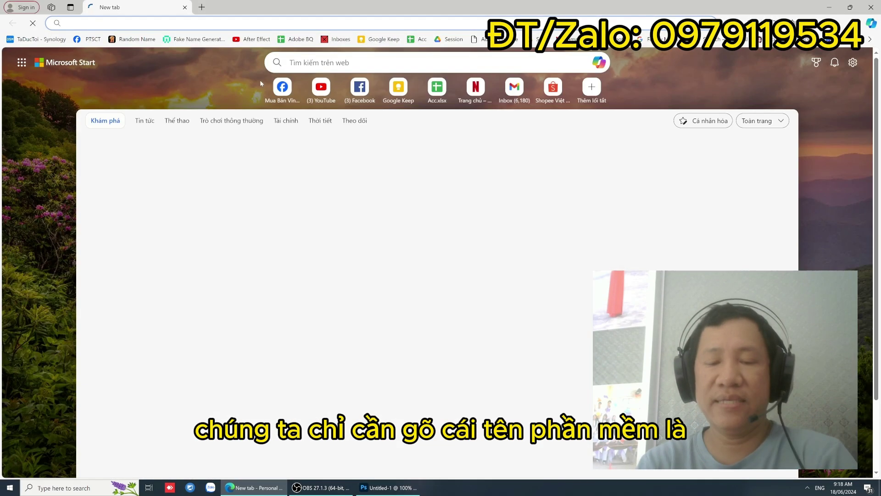
type("go")
key("Return")
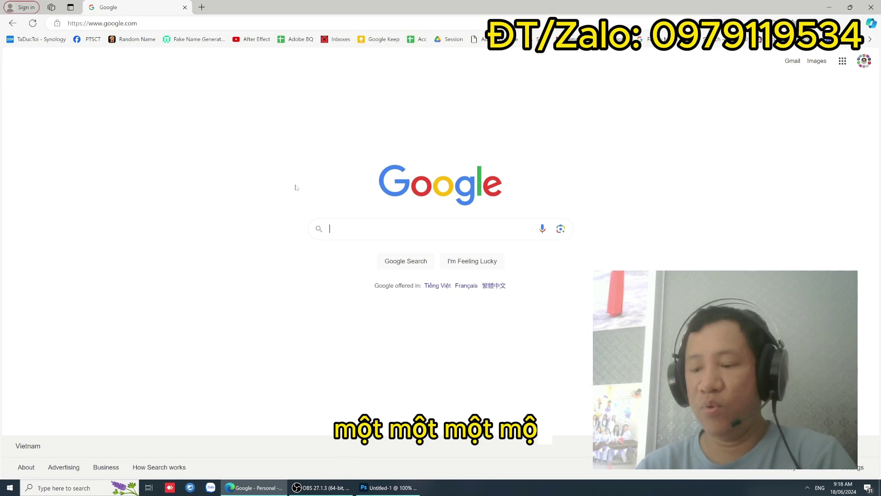
type("1111")
key("Return")
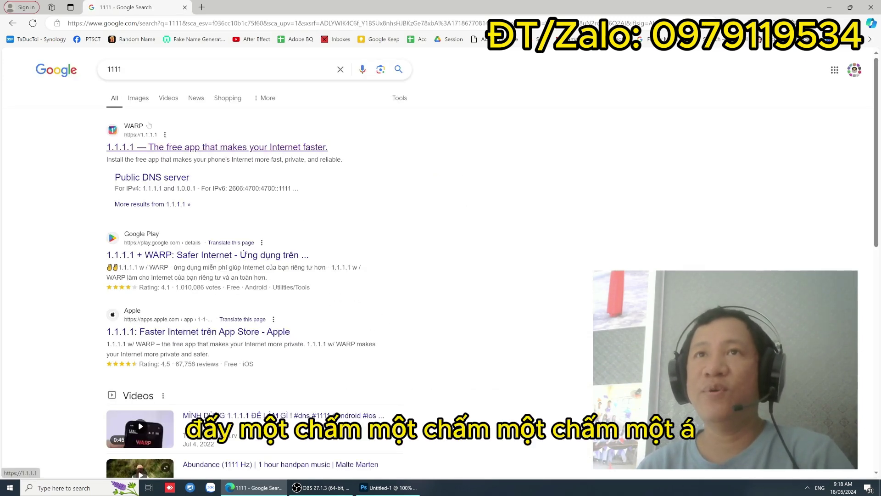
left_click(127, 148)
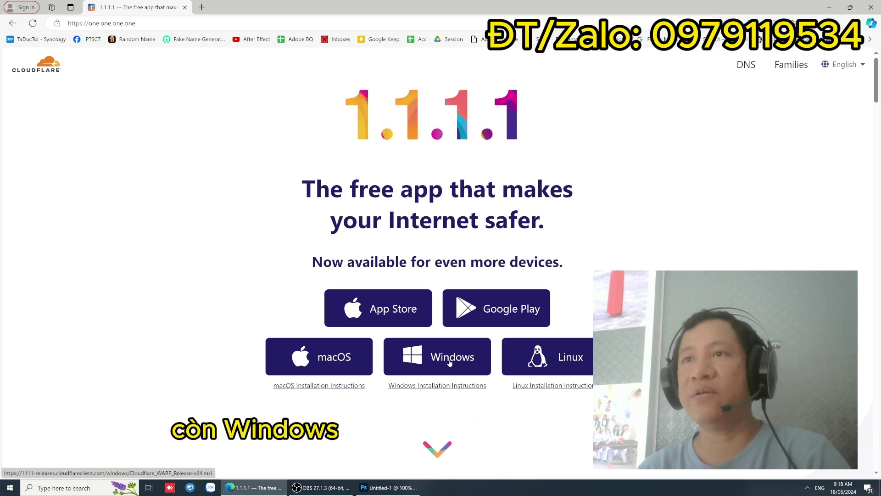
left_click(452, 364)
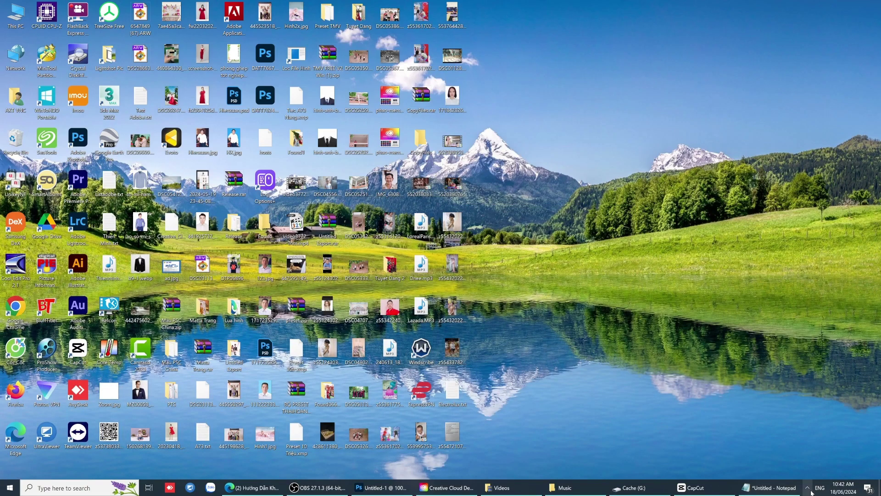
Switch on the WARP+ connection from the Cloudflare WARP tray icon.
left_click(808, 488)
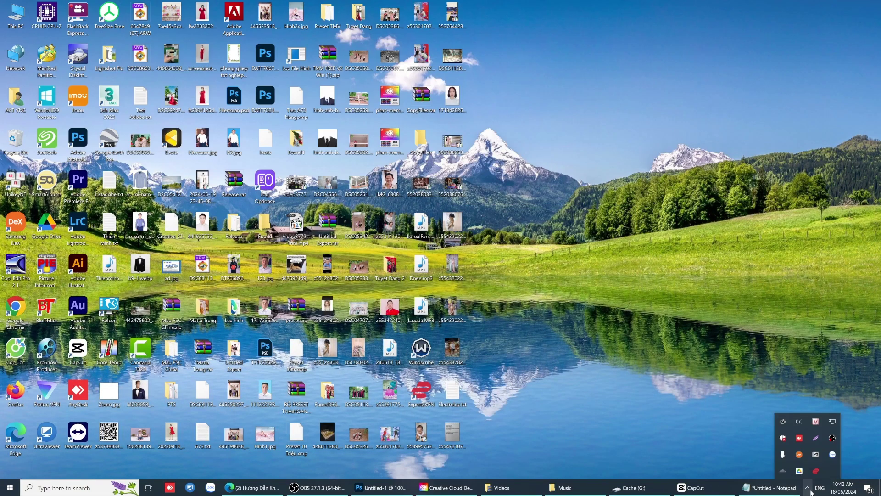
left_click(782, 472)
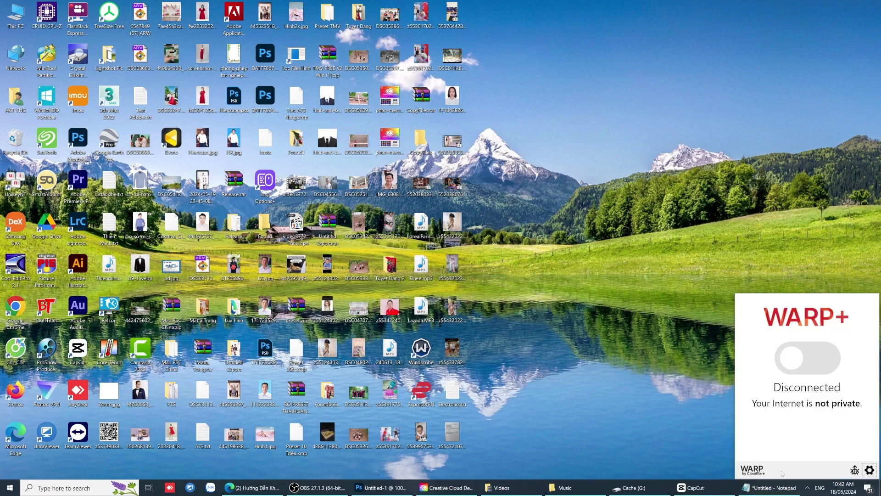
left_click(797, 363)
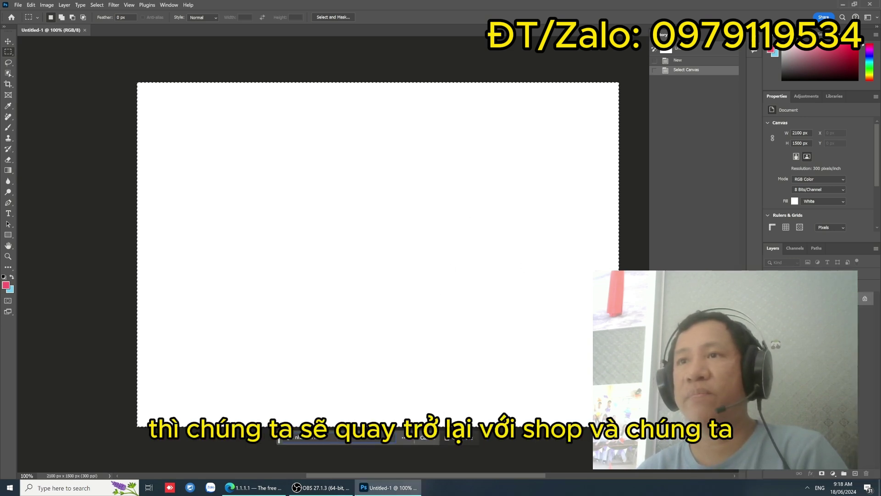
Generate lakeside house variations, regenerate once, and keep the third variation.
left_click(462, 438)
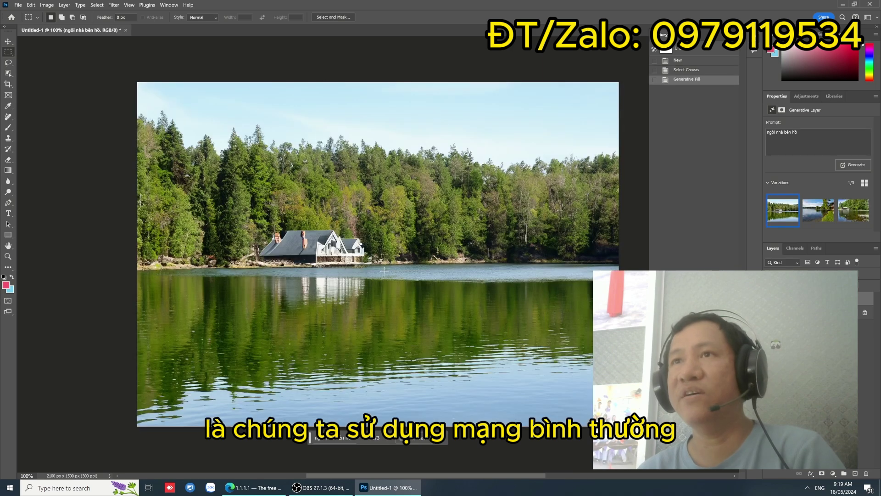
left_click(389, 438)
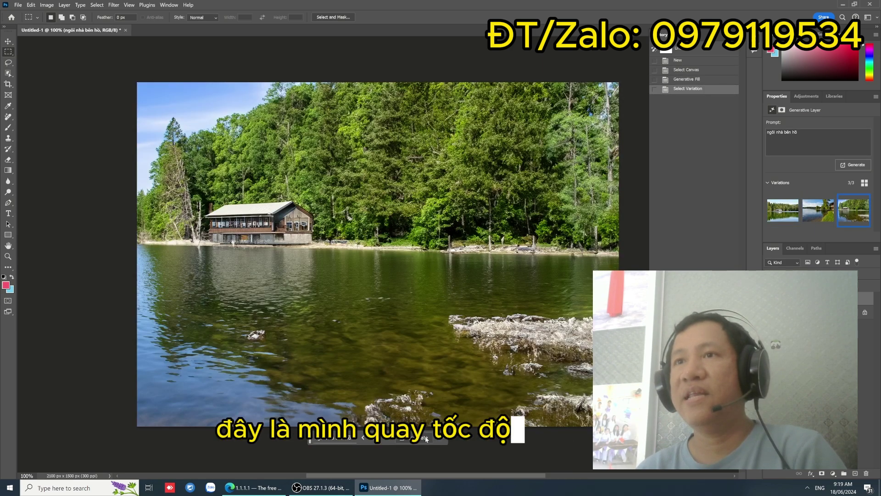
left_click(427, 438)
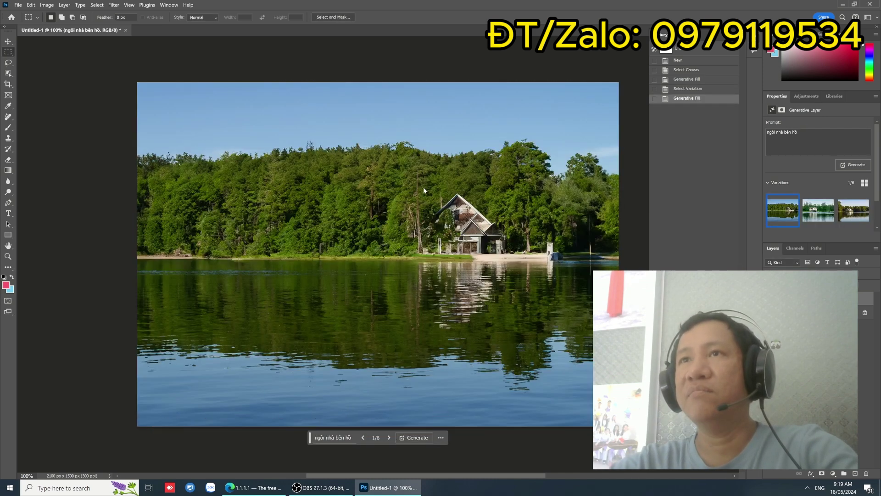
left_click(385, 437)
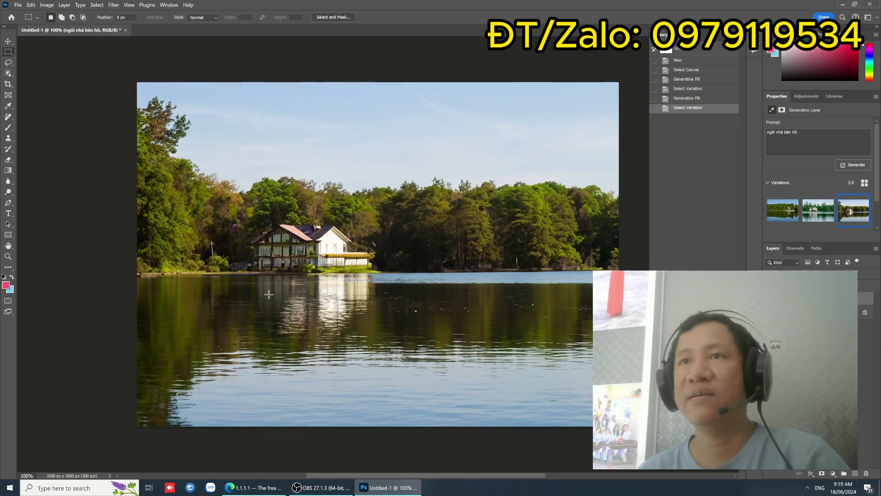
Select an area of the lake, generate a 'white boat' there, and choose variation 3.
left_click_drag(267, 292, 469, 400)
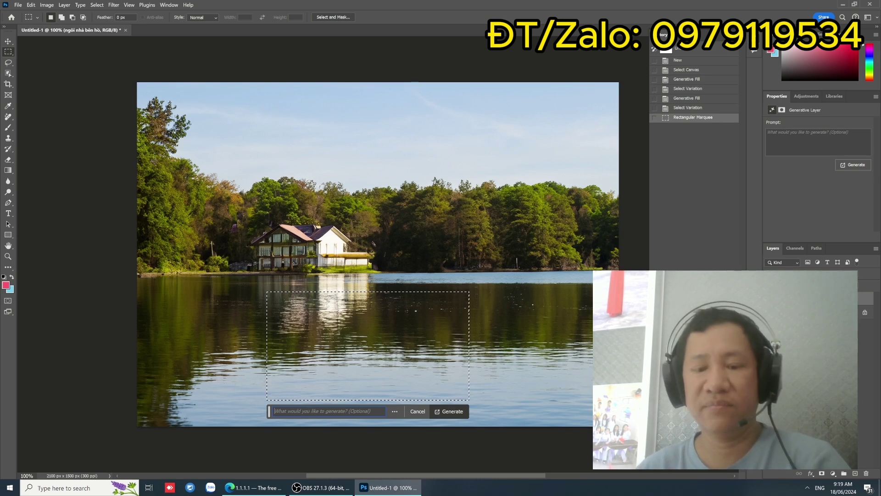
type("white boat")
key("Return")
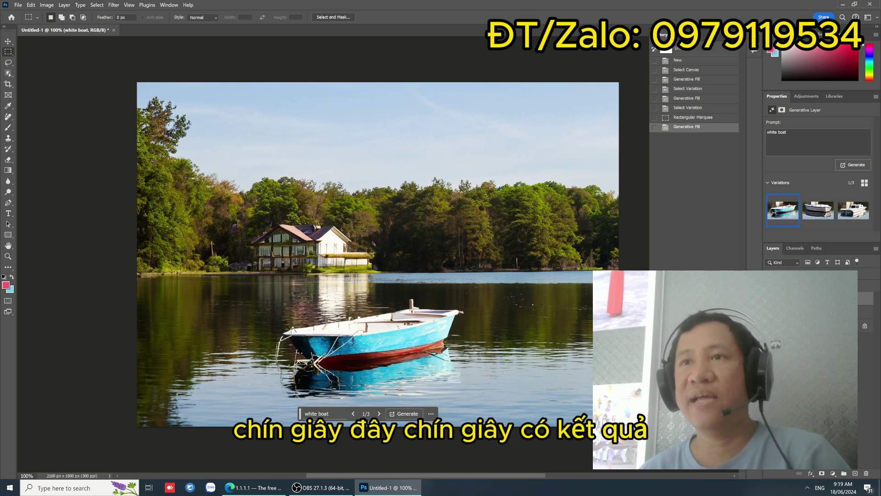
left_click(381, 416)
left_click(381, 417)
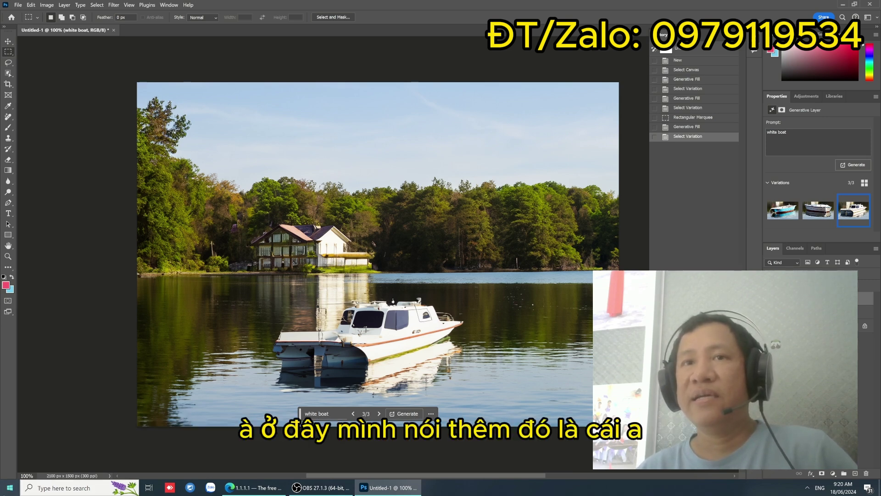
left_click(9, 487)
type("adob")
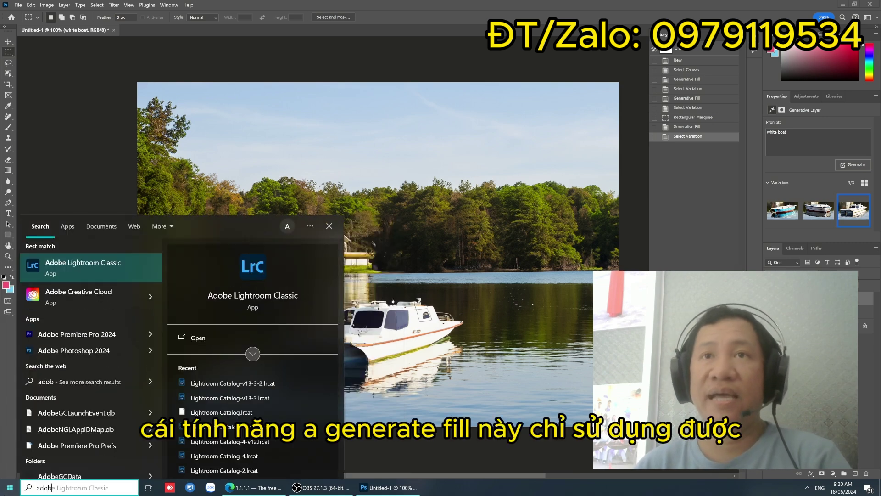
left_click(79, 298)
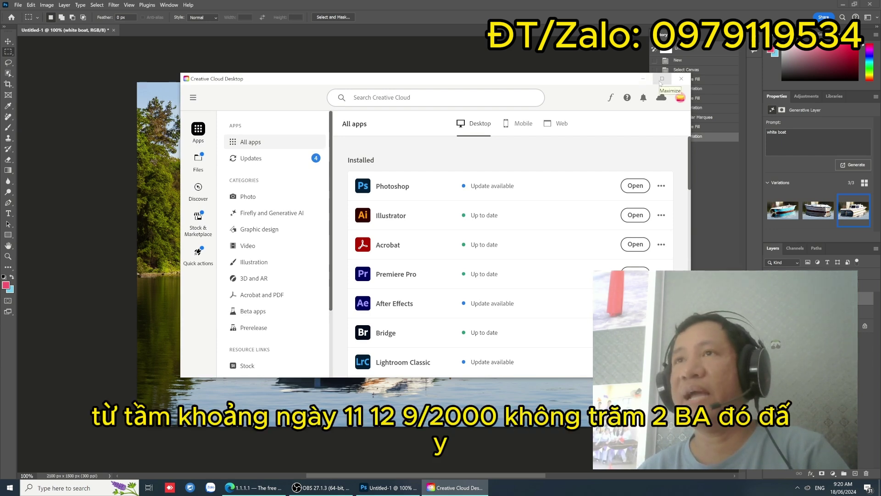
left_click(661, 80)
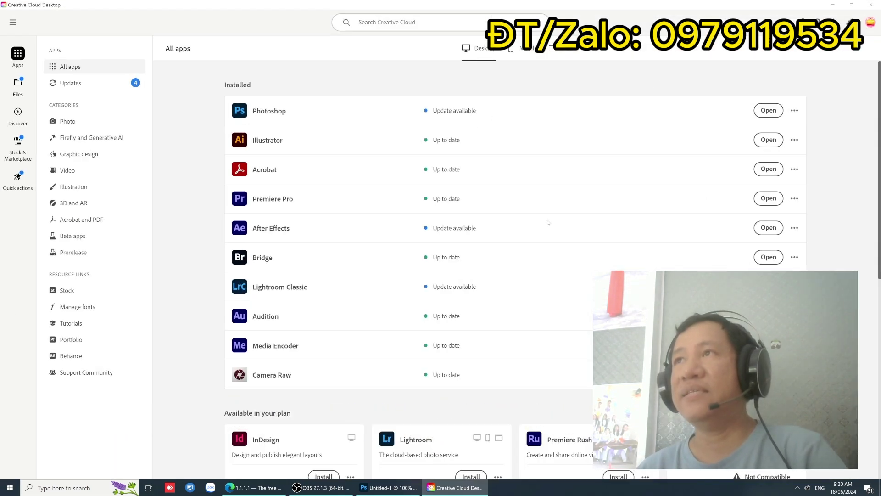
left_click(833, 4)
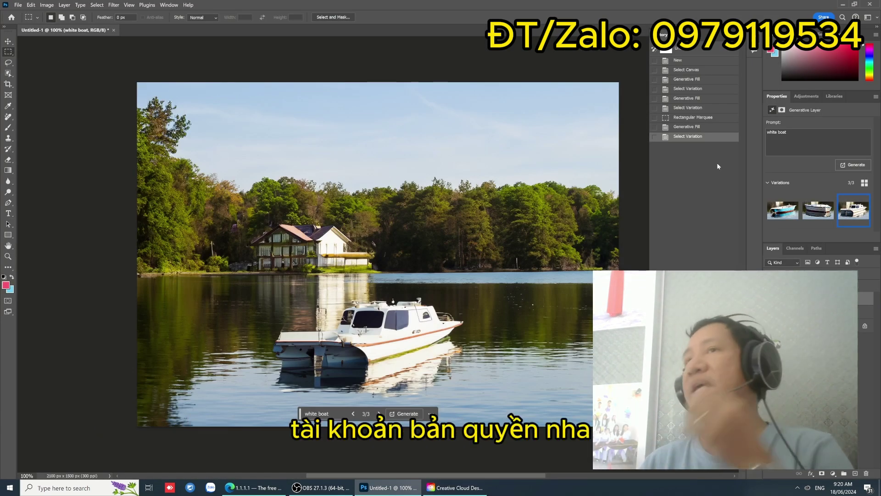